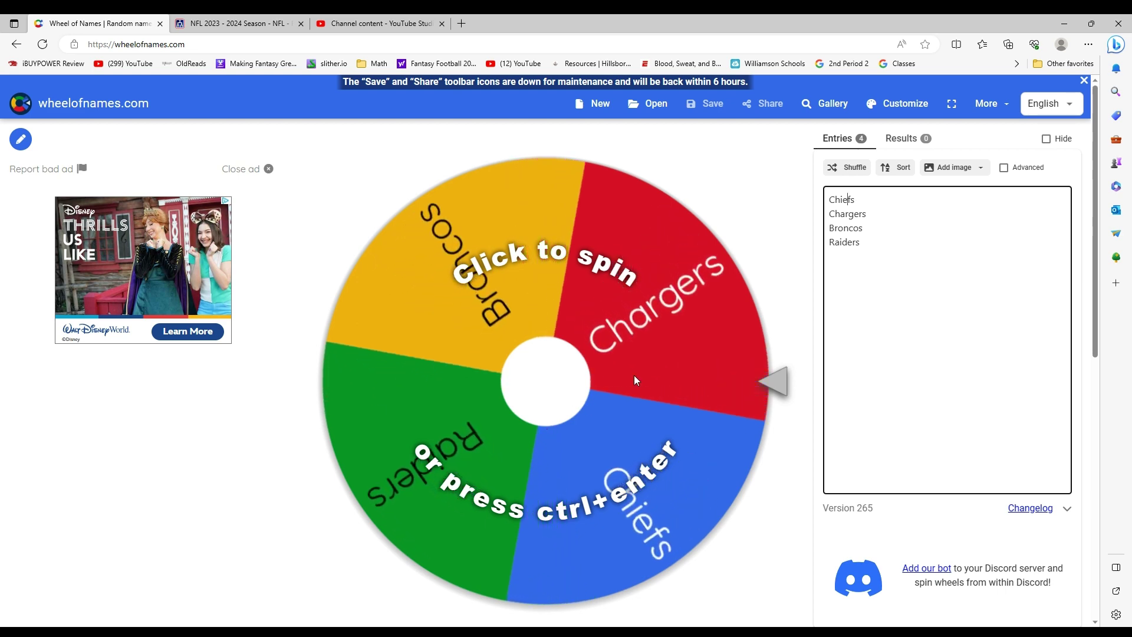
- Spin the wheel of Chiefs, Chargers, Broncos and Raiders so Raiders comes out the winner
click(560, 377)
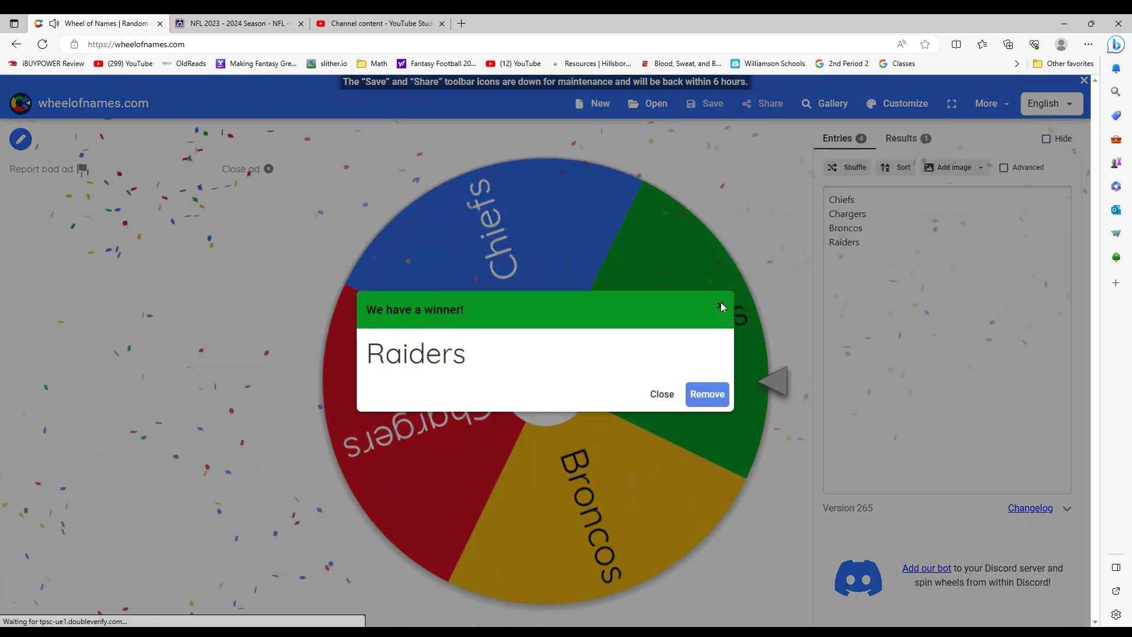
- Dismiss the winner announcement and open the Las Vegas Raiders schedule in Playoff Predictors
click(721, 306)
click(239, 20)
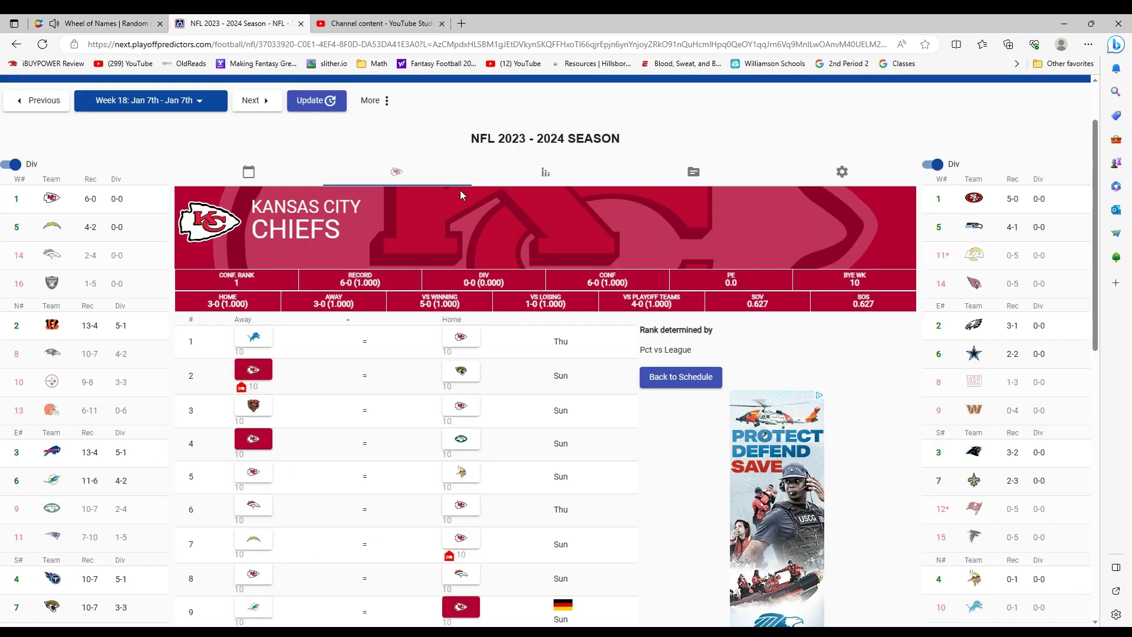
click(93, 281)
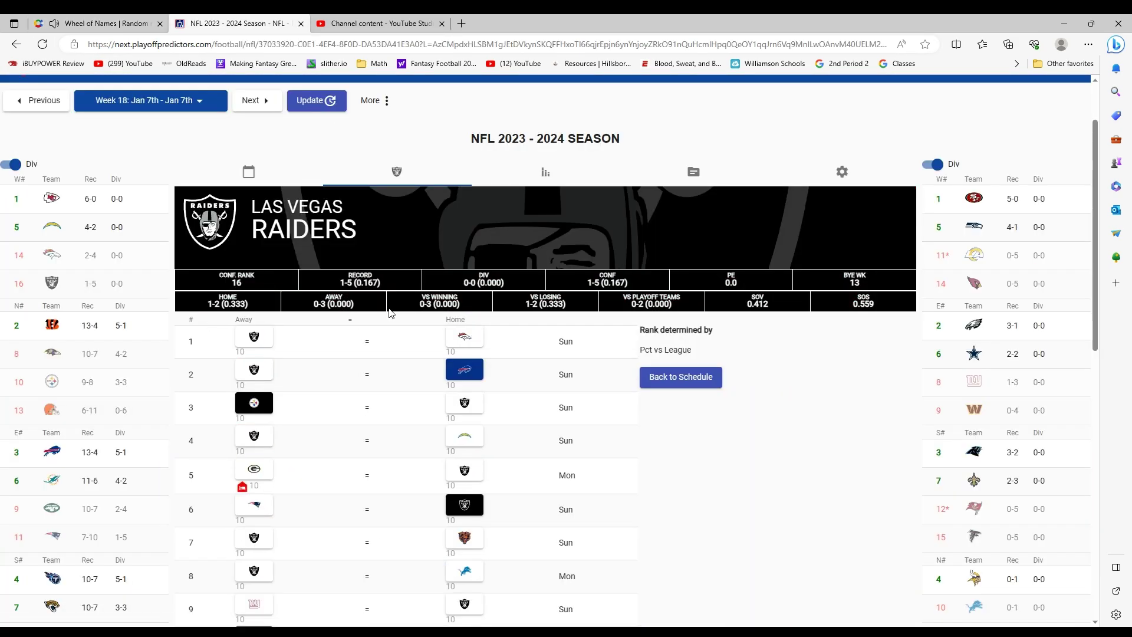
scroll(469, 186, down, 3)
scroll(468, 185, up, 2)
scroll(430, 240, up, 3)
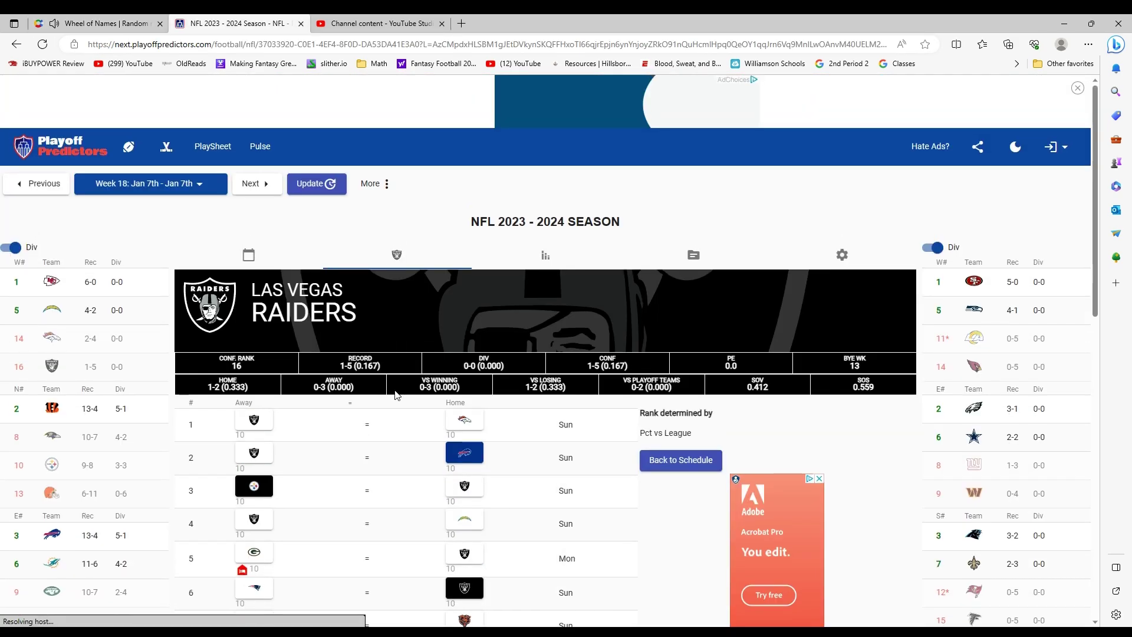
- Pick the early games: Broncos win week 1, Raiders beat the Chargers, Chargers win week 4
click(473, 432)
scroll(475, 438, down, 1)
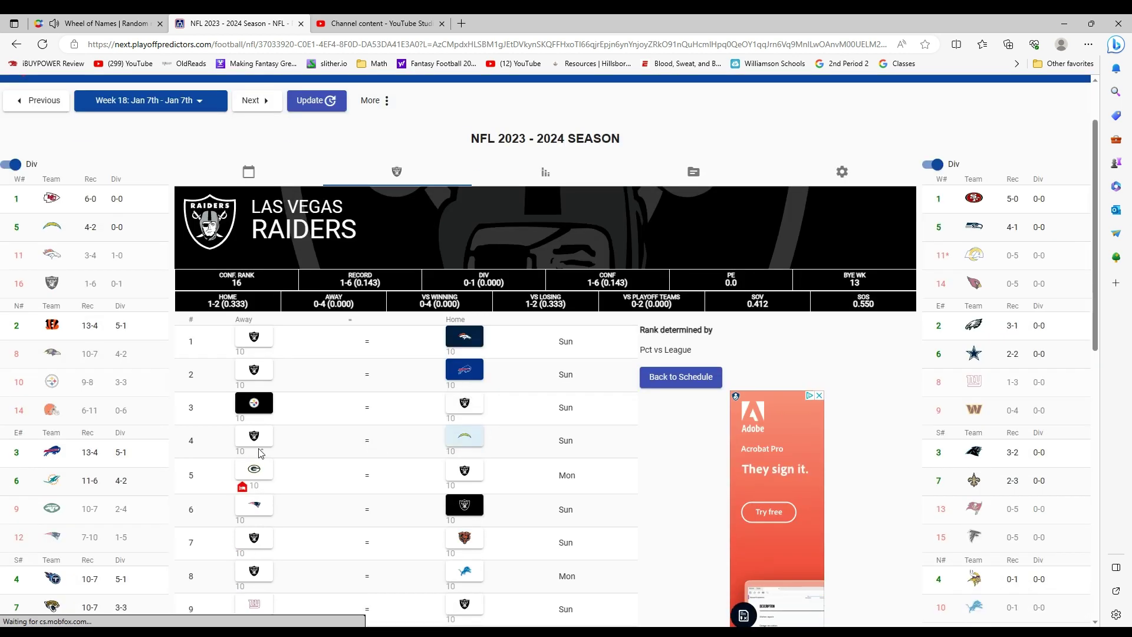
click(254, 435)
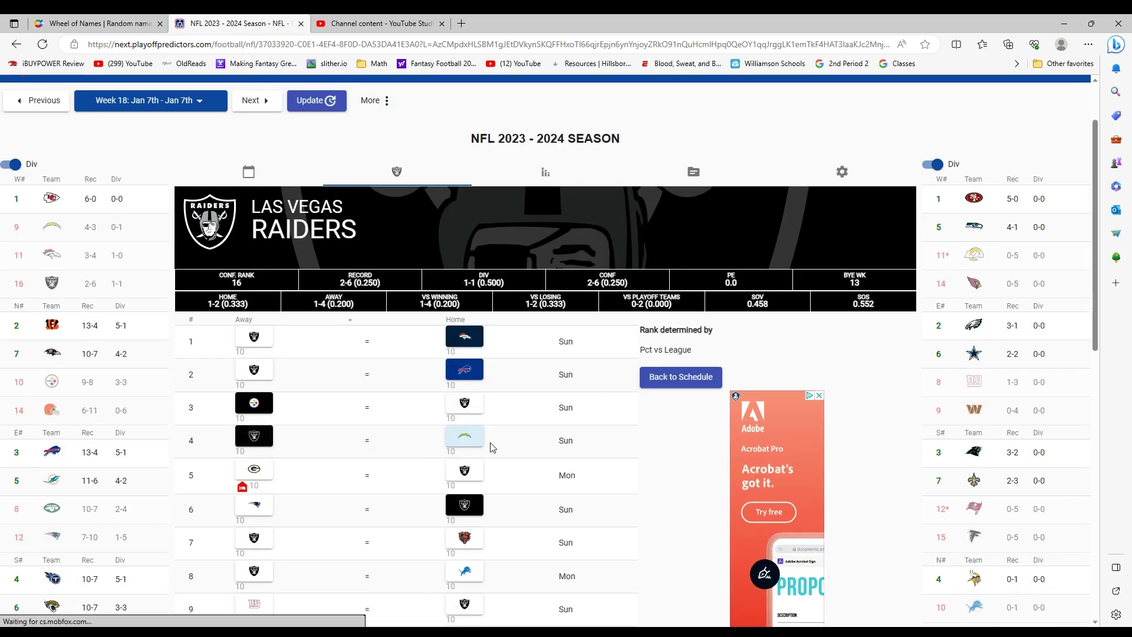
click(466, 436)
scroll(451, 310, down, 2)
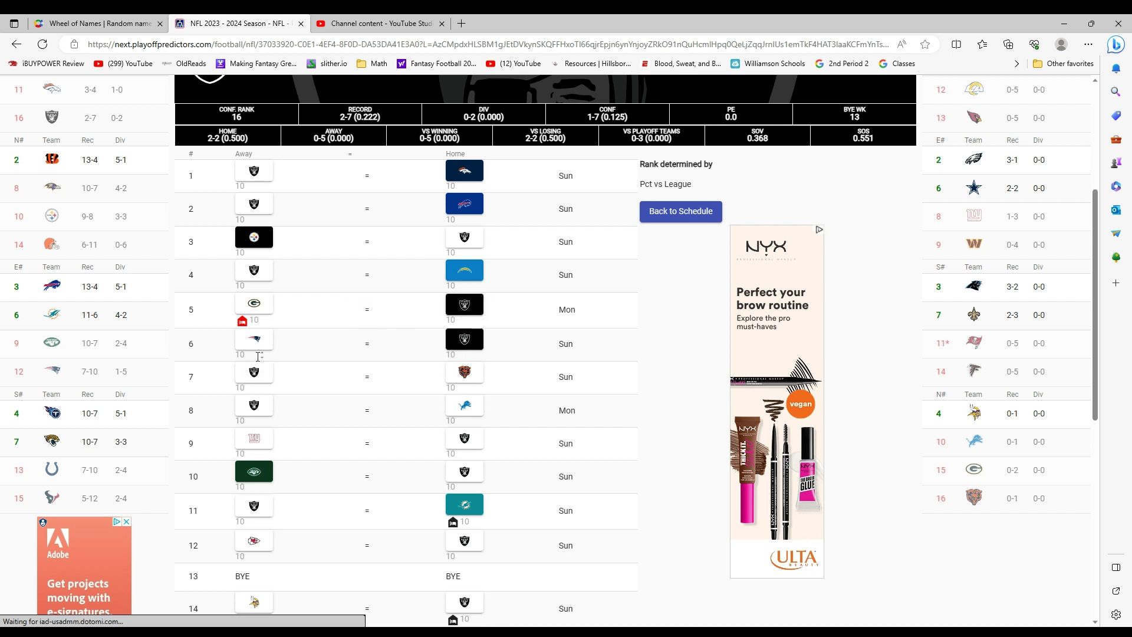
- Pick the remaining games: Raiders beat Bears, Chargers and Broncos; Lions, Vikings and Chiefs win
click(262, 385)
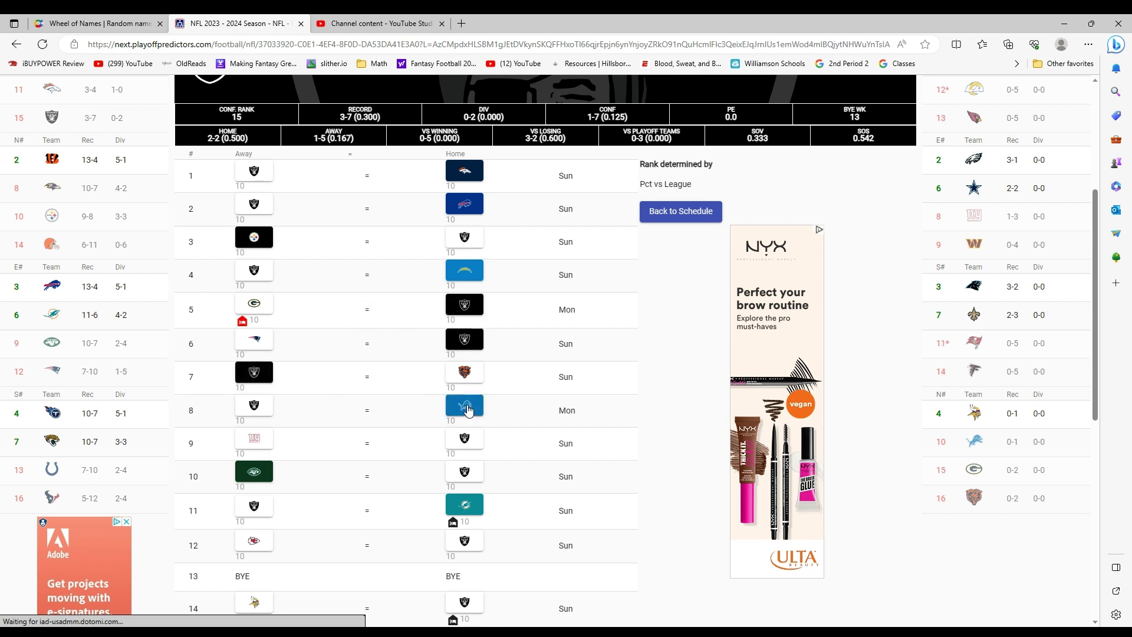
click(467, 409)
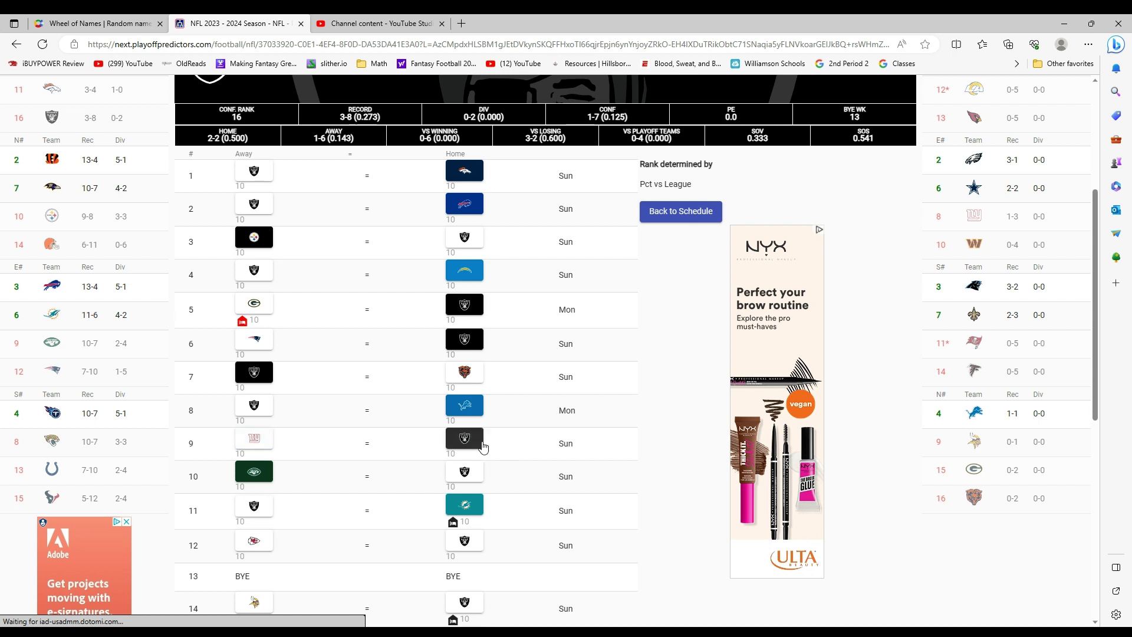
scroll(483, 447, down, 3)
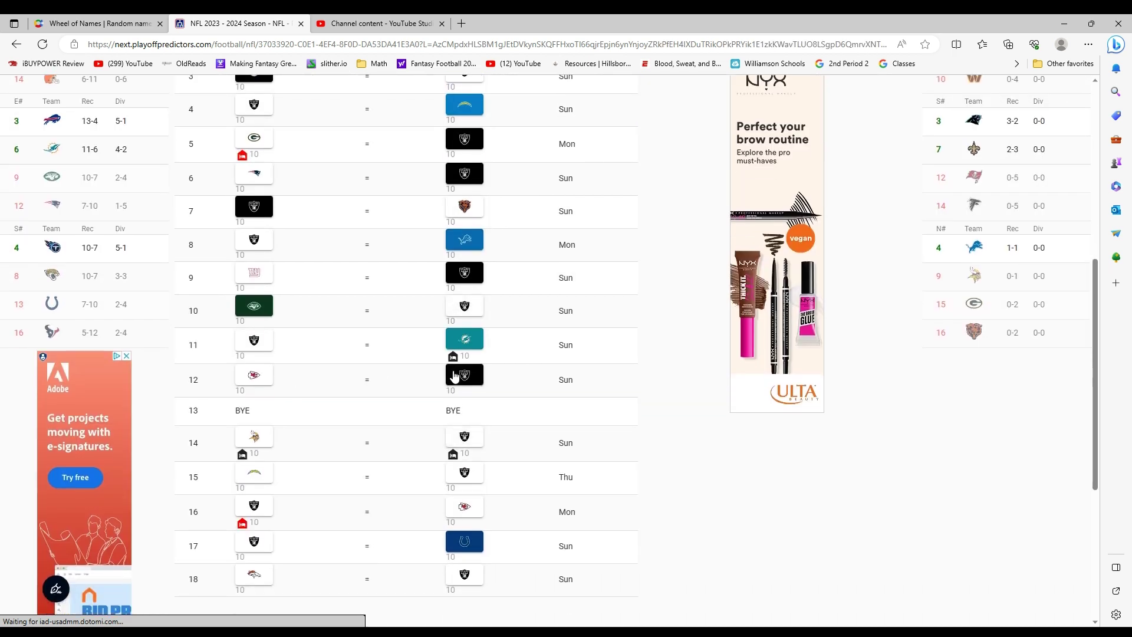
click(464, 439)
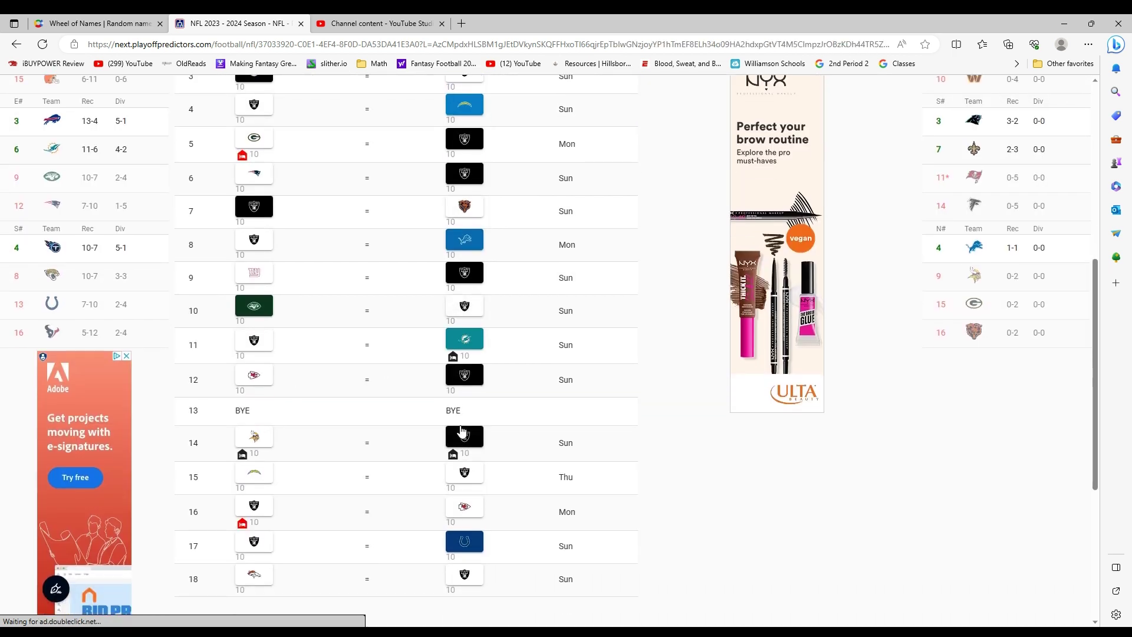
click(263, 438)
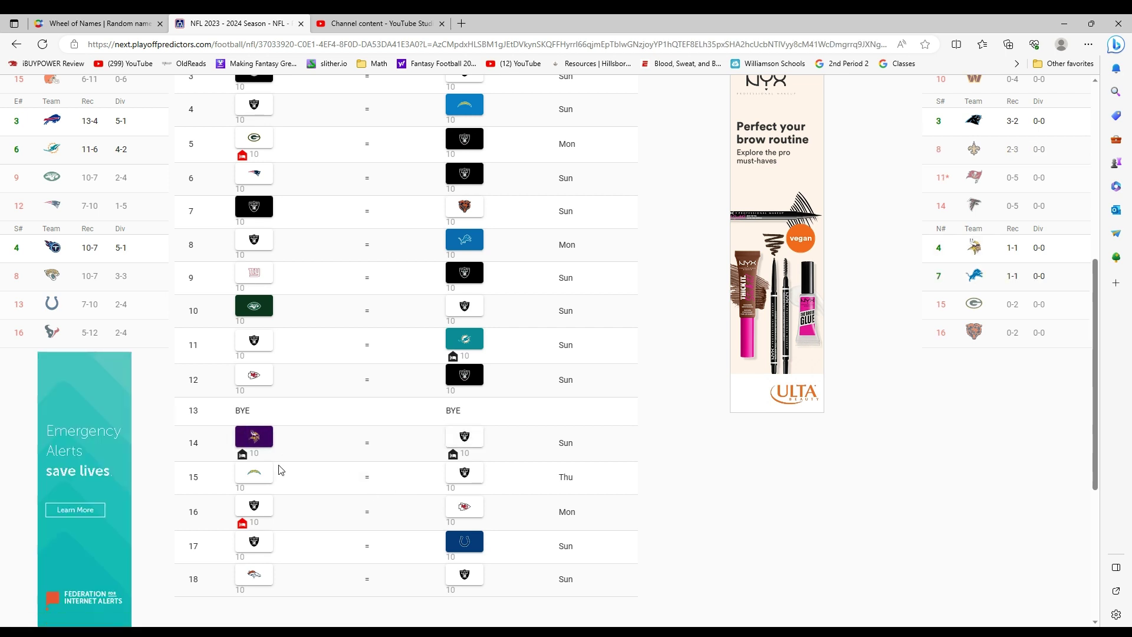
click(478, 476)
scroll(412, 496, down, 1)
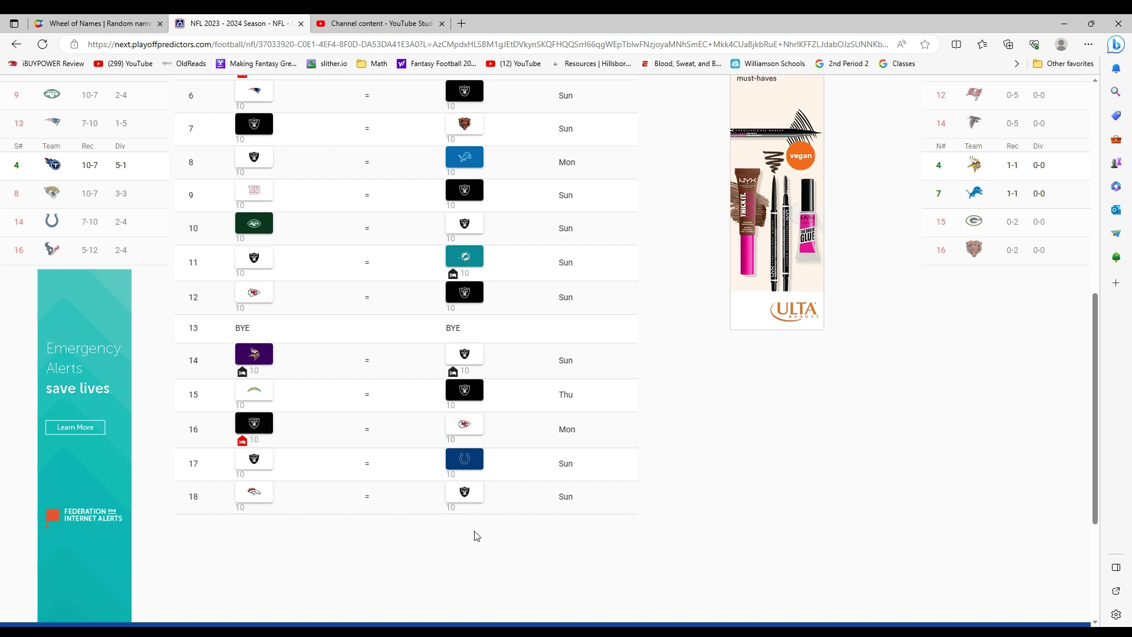
click(464, 424)
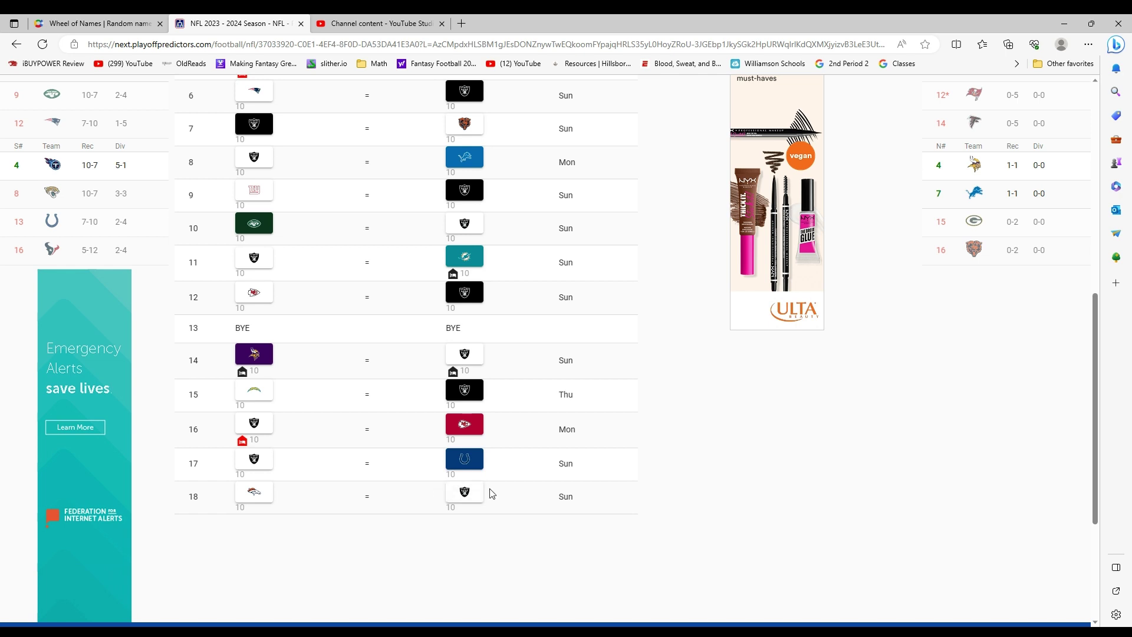
click(469, 494)
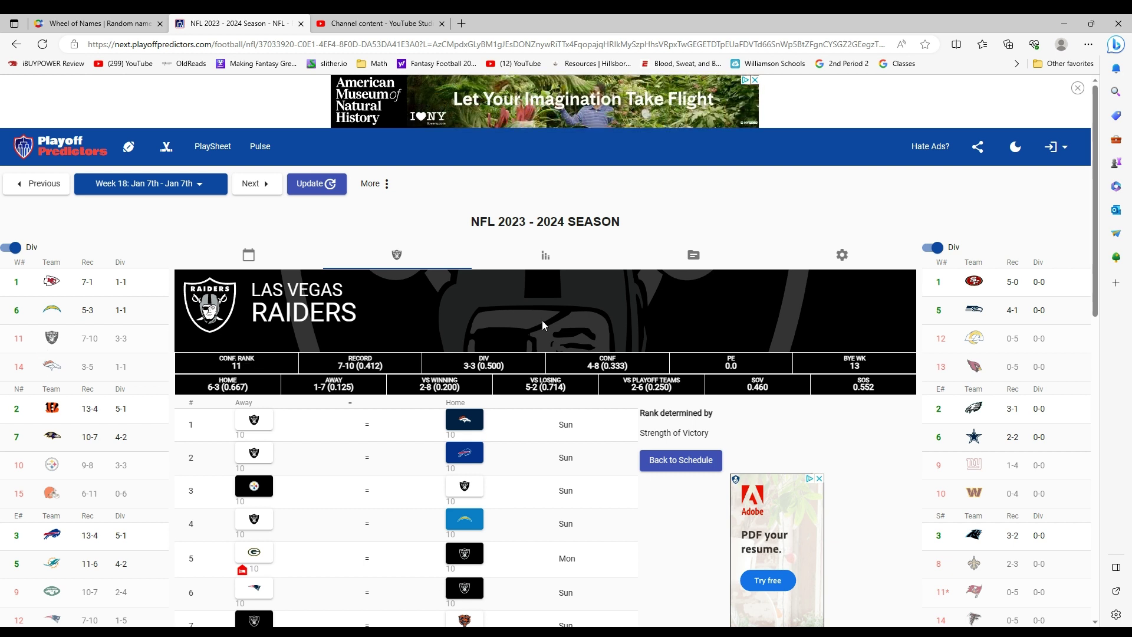
scroll(85, 225, down, 1)
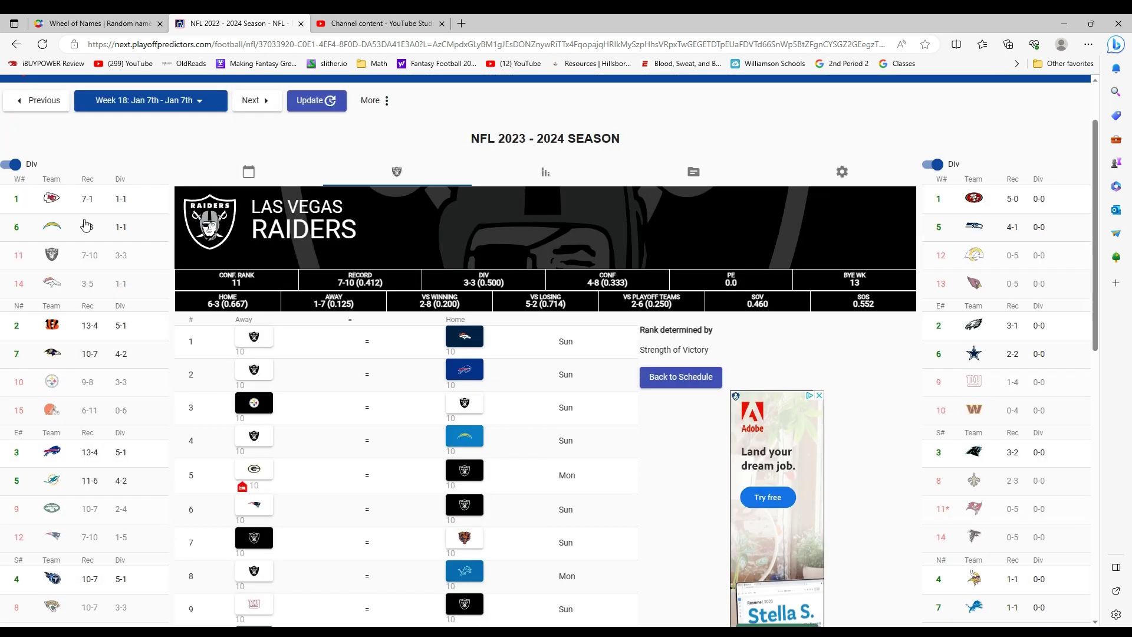